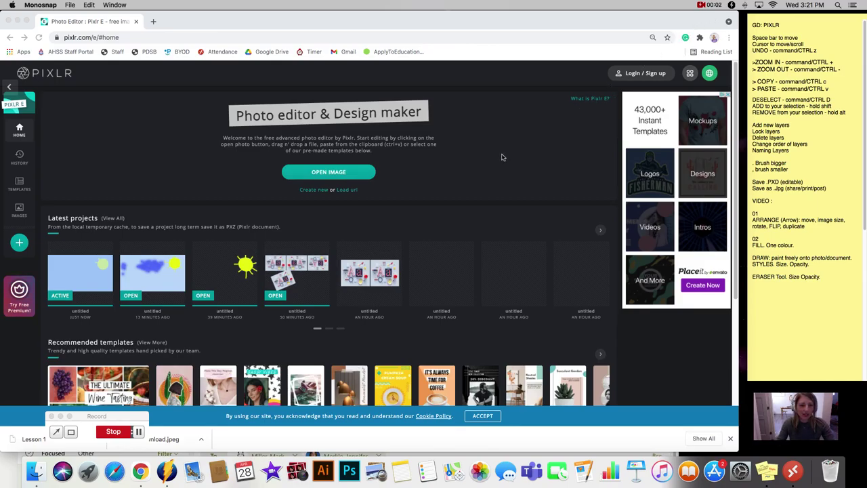
# Create a blank Full HD 1920×1080 canvas from the Create new size presets
pyautogui.click(313, 193)
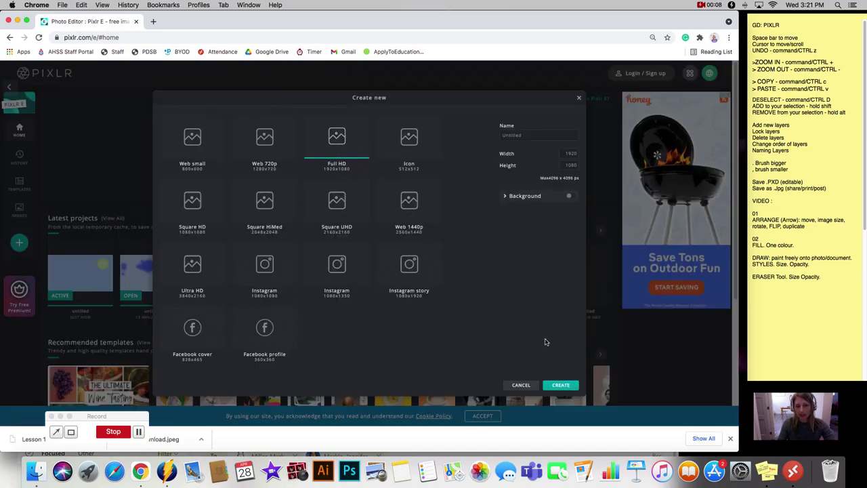
pyautogui.click(561, 385)
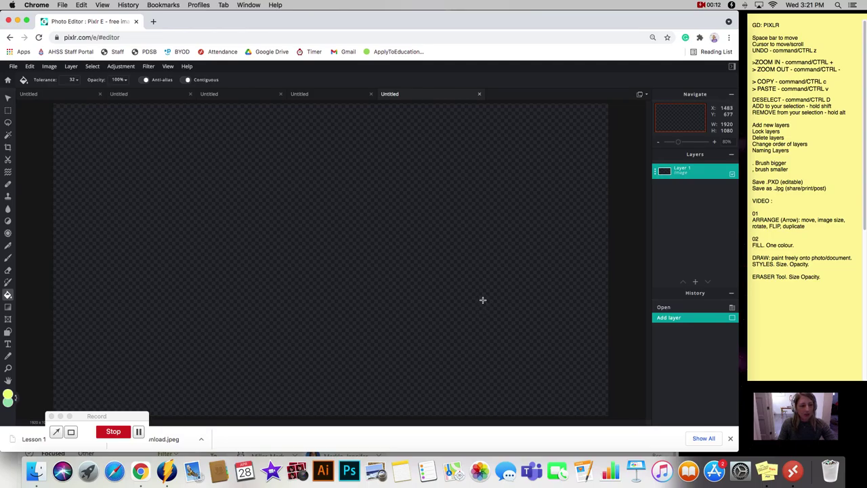
pyautogui.moveTo(129, 415); pyautogui.dragTo(119, 451)
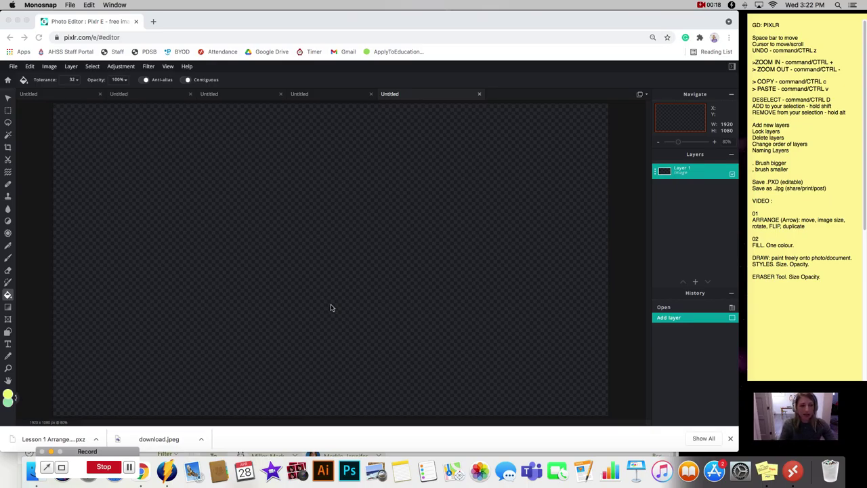
pyautogui.click(169, 69)
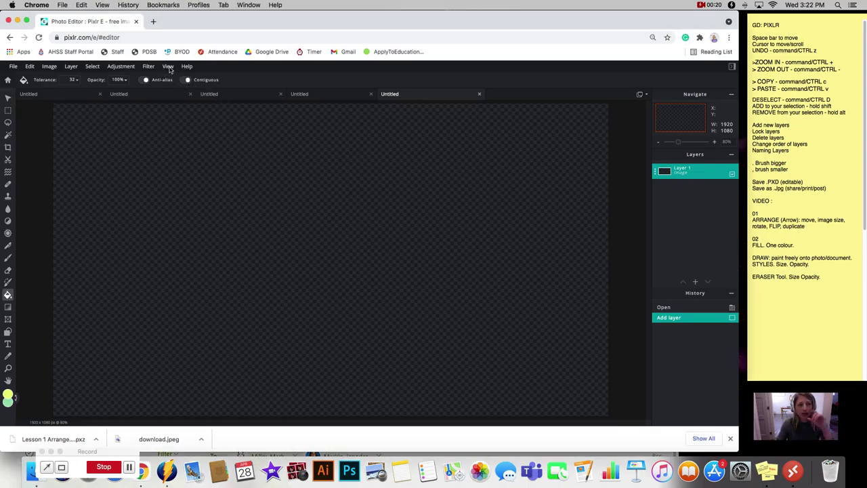
# Fit the canvas to the work area, then zoom out and back in to 70%
pyautogui.click(169, 68)
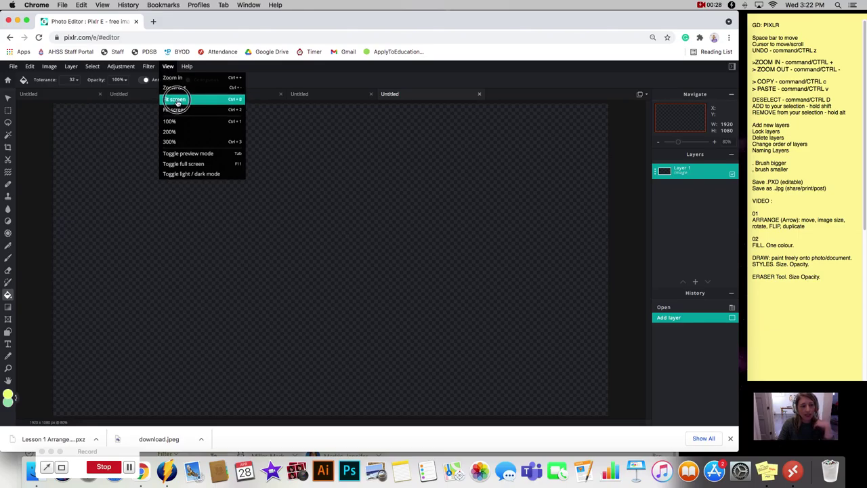
pyautogui.click(178, 100)
pyautogui.press('super+minus')
pyautogui.press('super+minus')
pyautogui.press('super+minus')
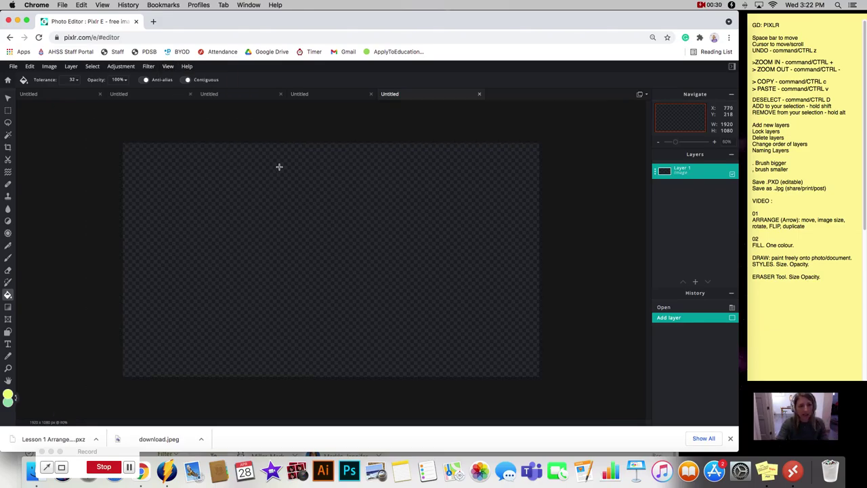
pyautogui.press('super+equal')
pyautogui.press('super+equal')
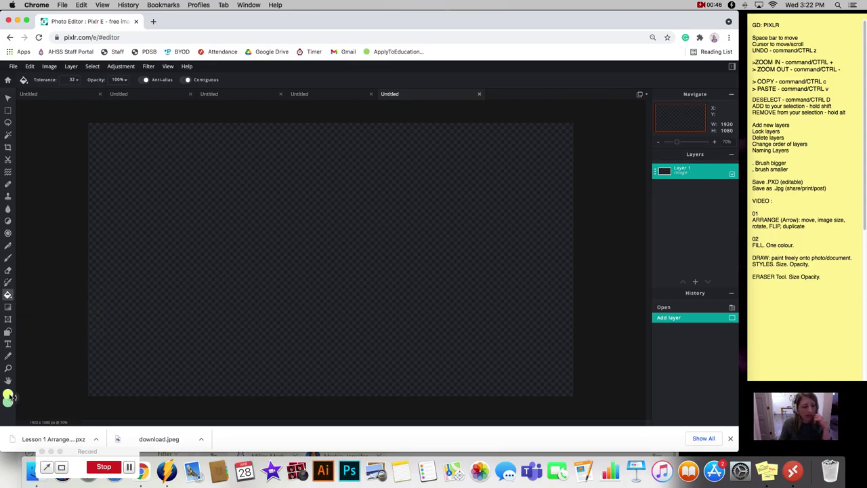
# Add an empty Layer 2 and fill it with light sky blue
pyautogui.click(697, 283)
pyautogui.click(302, 241)
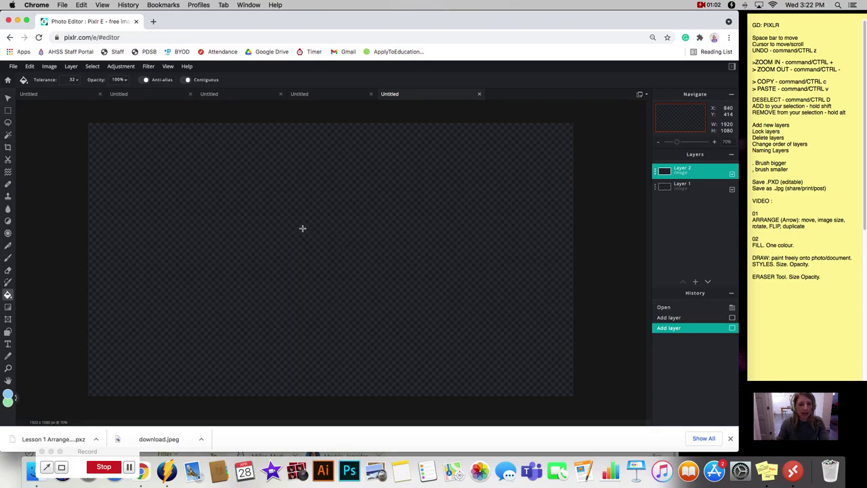
pyautogui.click(297, 221)
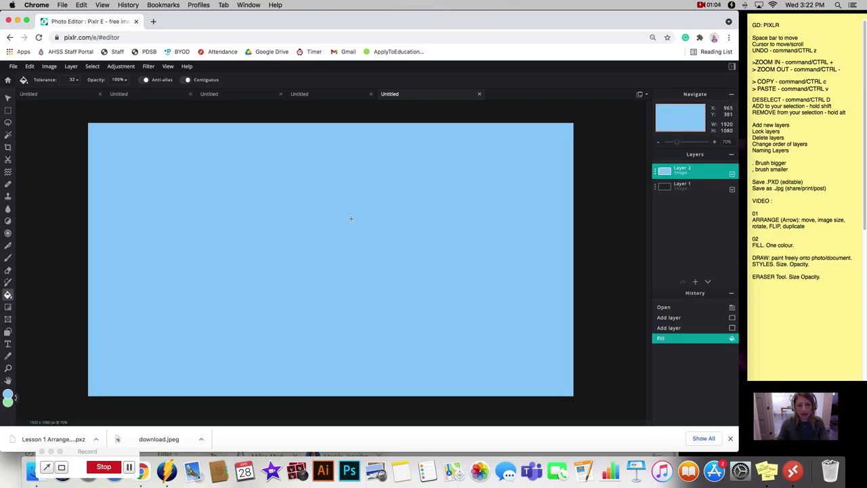
# Rename Layer 2 to 'Fill'
pyautogui.click(657, 175)
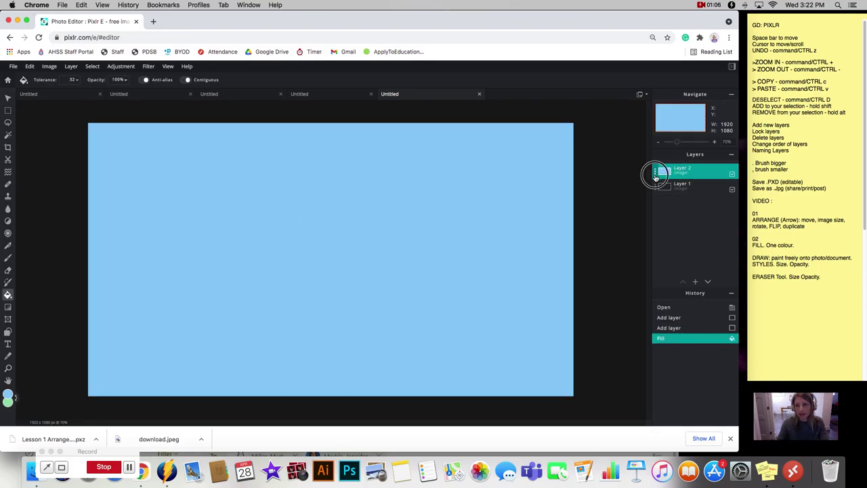
pyautogui.moveTo(603, 178); pyautogui.dragTo(572, 178)
pyautogui.write('f')
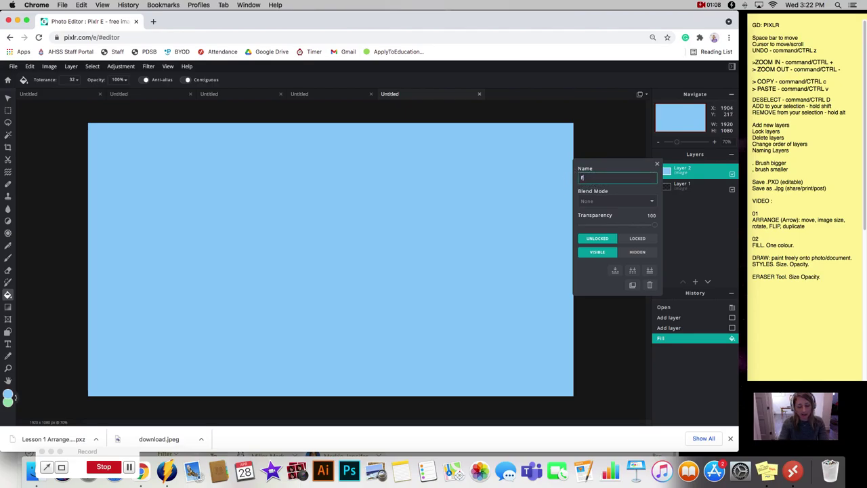
pyautogui.press('BackSpace')
pyautogui.write('F')
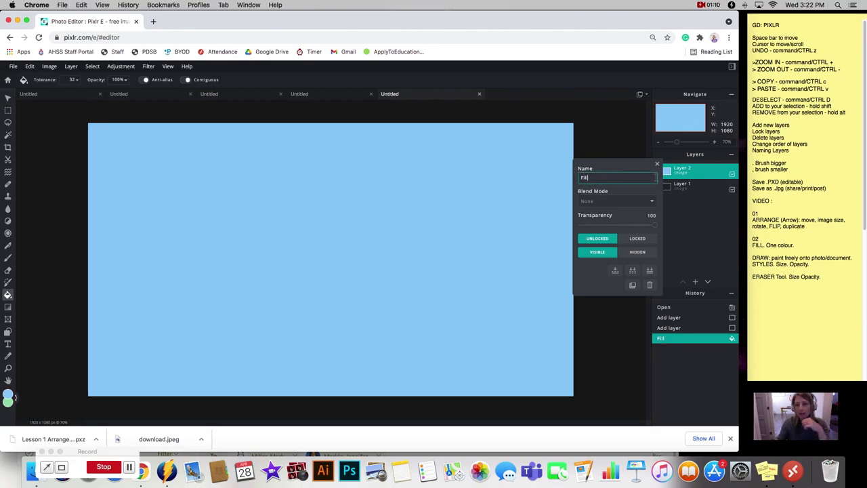
pyautogui.click(657, 164)
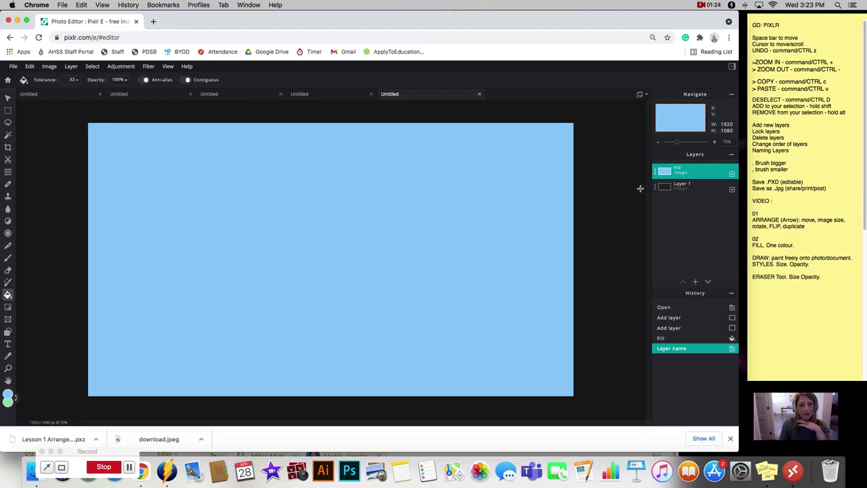
# Add an empty Layer 3 above Fill and switch to the Draw brush tool
pyautogui.click(696, 284)
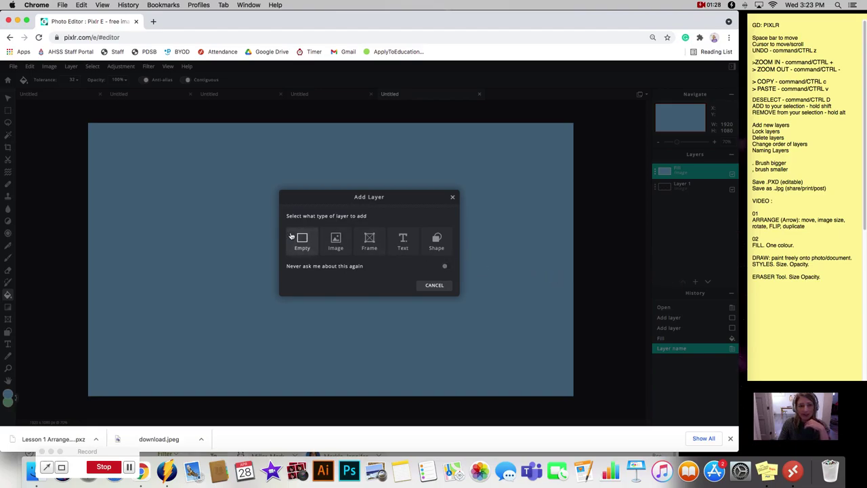
pyautogui.click(309, 243)
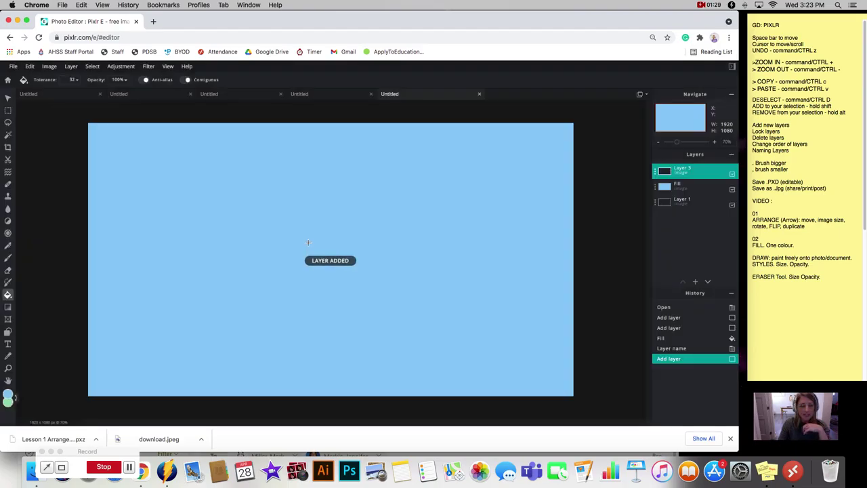
pyautogui.click(9, 259)
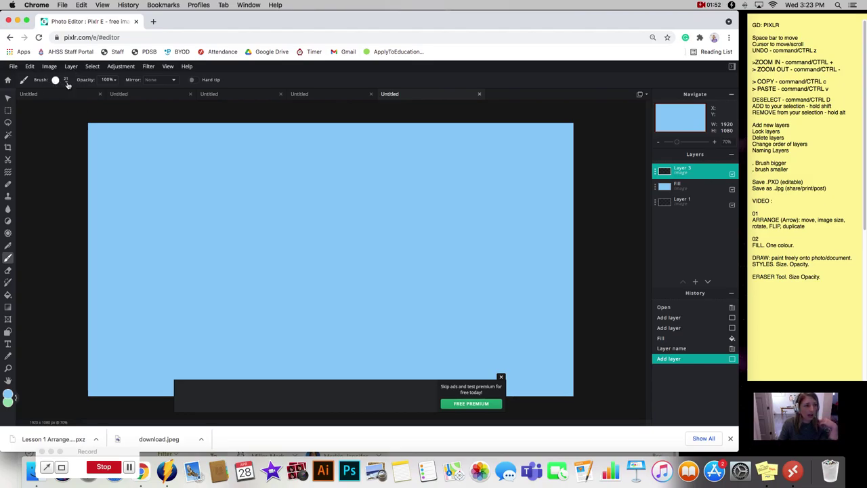
pyautogui.click(67, 80)
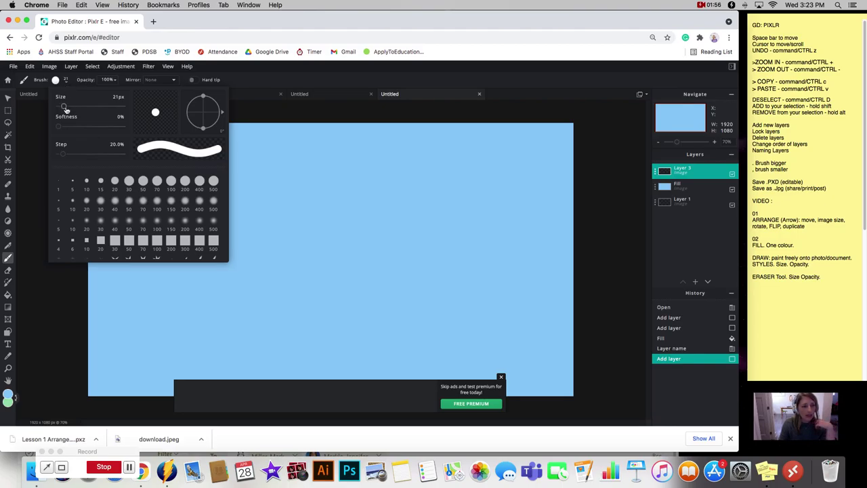
# Set the brush to about 75px size with hard edges at 0% softness
pyautogui.moveTo(66, 109); pyautogui.dragTo(58, 107)
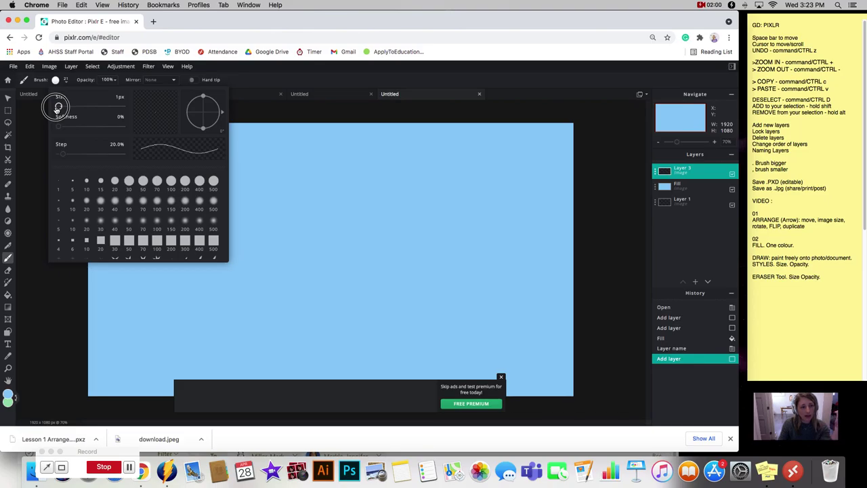
pyautogui.moveTo(58, 107)
pyautogui.mouseDown()
pyautogui.moveTo(91, 109)
pyautogui.moveTo(60, 108)
pyautogui.moveTo(77, 107)
pyautogui.mouseUp()
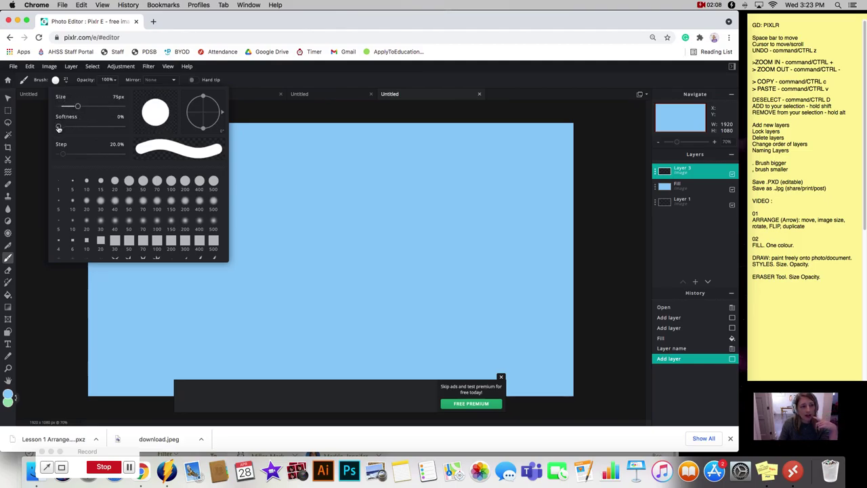
pyautogui.click(58, 128)
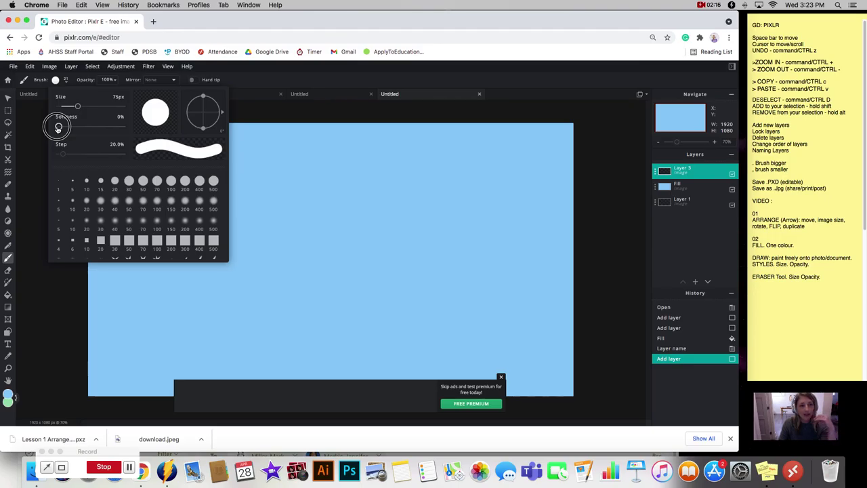
pyautogui.moveTo(58, 126); pyautogui.dragTo(111, 127)
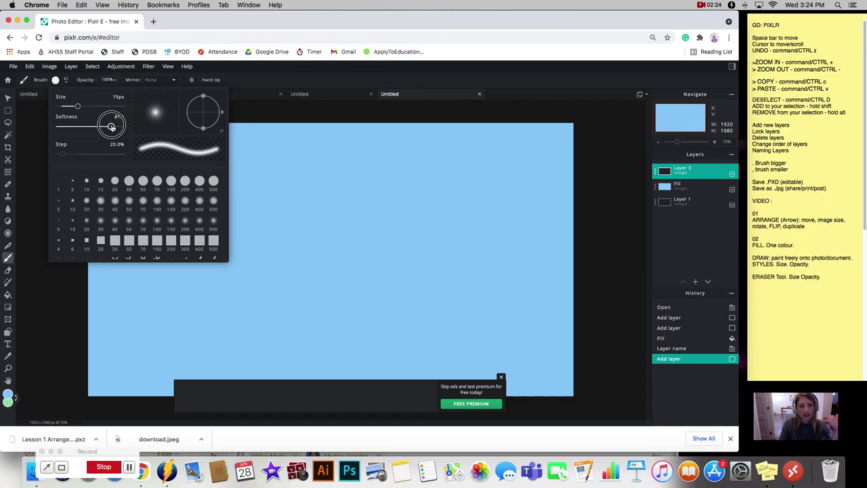
pyautogui.moveTo(111, 126)
pyautogui.mouseDown()
pyautogui.moveTo(50, 126)
pyautogui.moveTo(88, 107)
pyautogui.mouseUp()
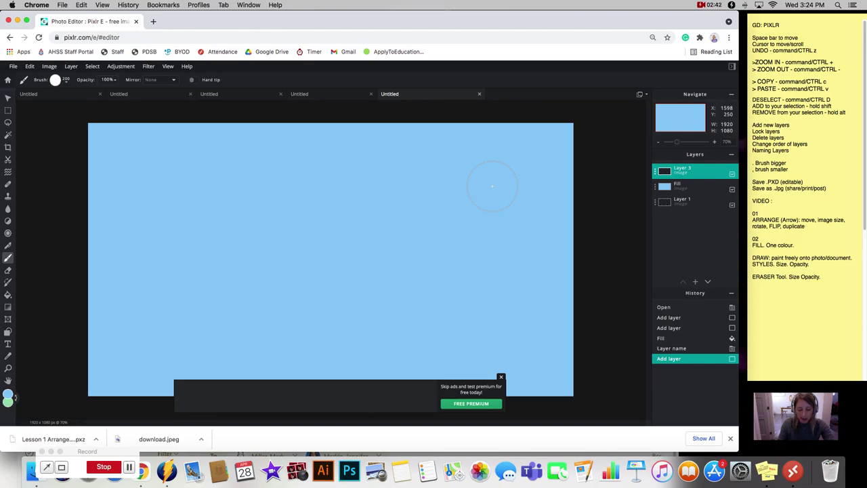
# Paint a yellow-green sun circle near the top right of the sky
pyautogui.press('[')
pyautogui.press('[')
pyautogui.press('[')
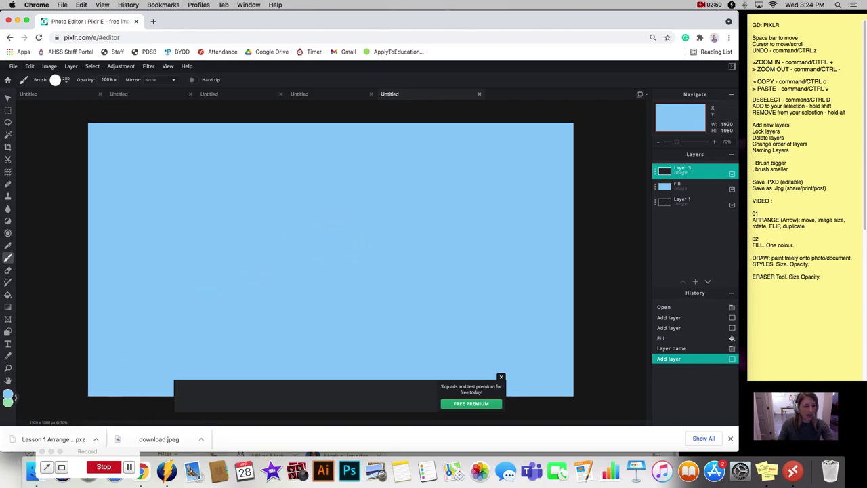
pyautogui.click(9, 395)
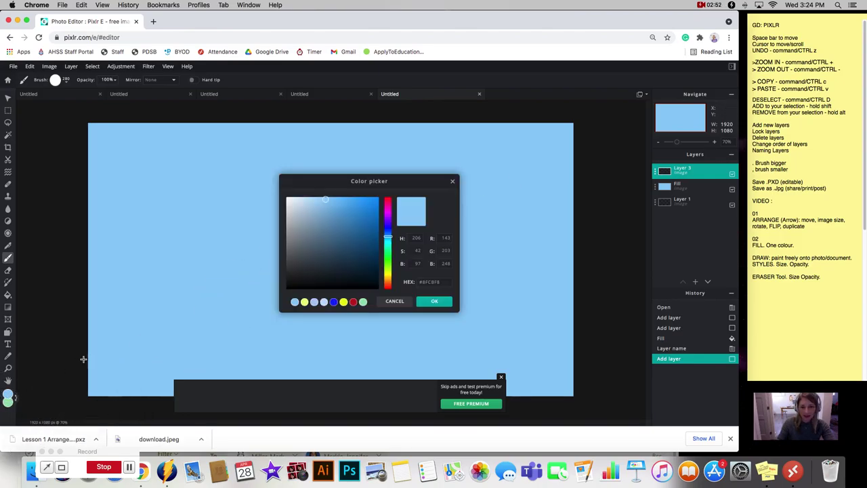
pyautogui.click(388, 271)
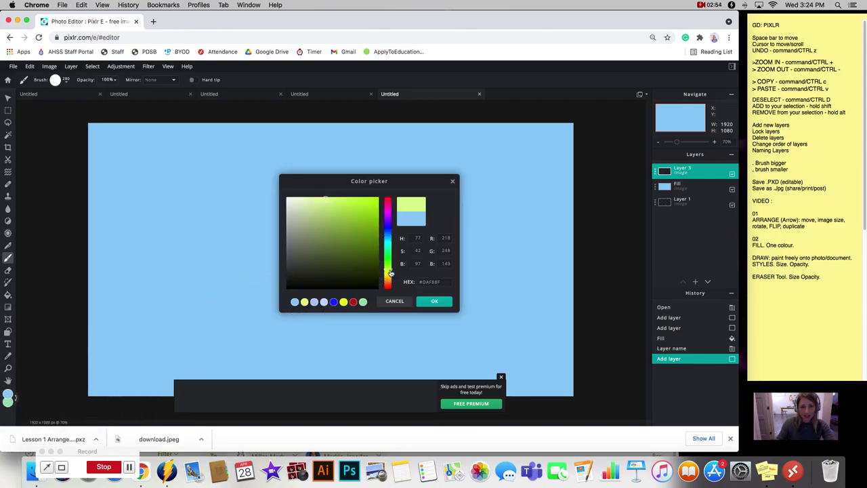
pyautogui.click(438, 303)
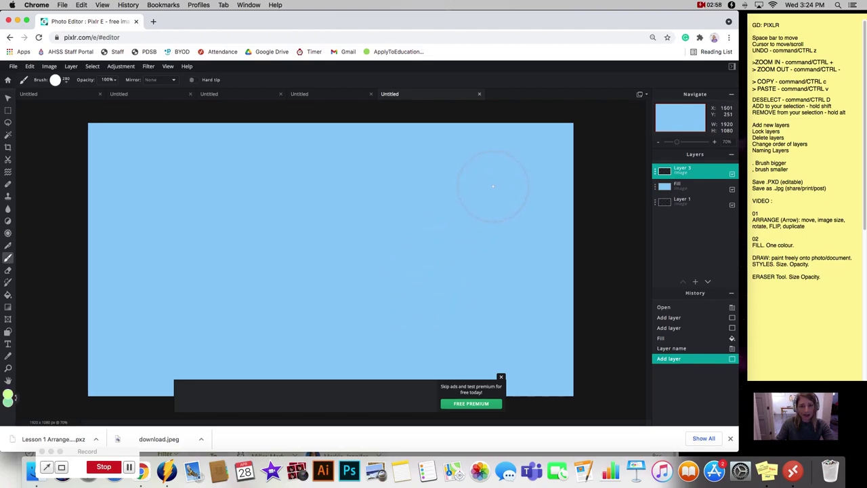
pyautogui.click(492, 187)
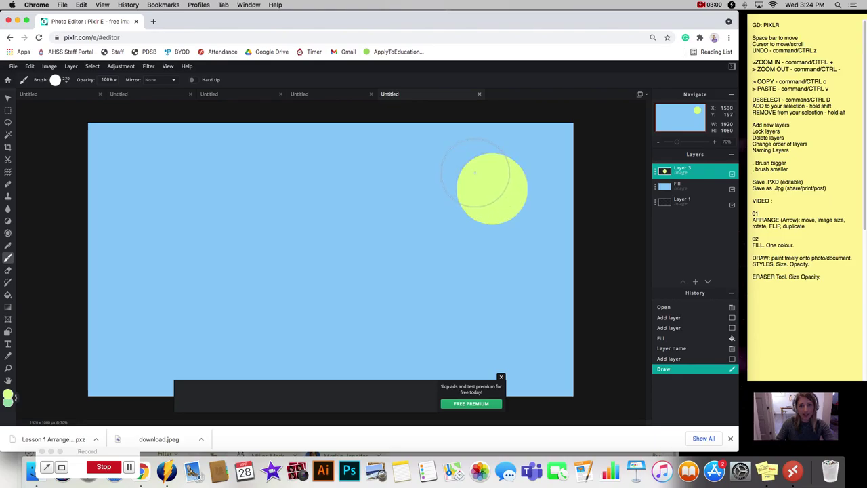
# With a smaller brush, paint short rays all around the sun
pyautogui.press('[')
pyautogui.press('[')
pyautogui.press('[')
pyautogui.press('[')
pyautogui.press('[')
pyautogui.press('[')
pyautogui.press('[')
pyautogui.press('[')
pyautogui.press('[')
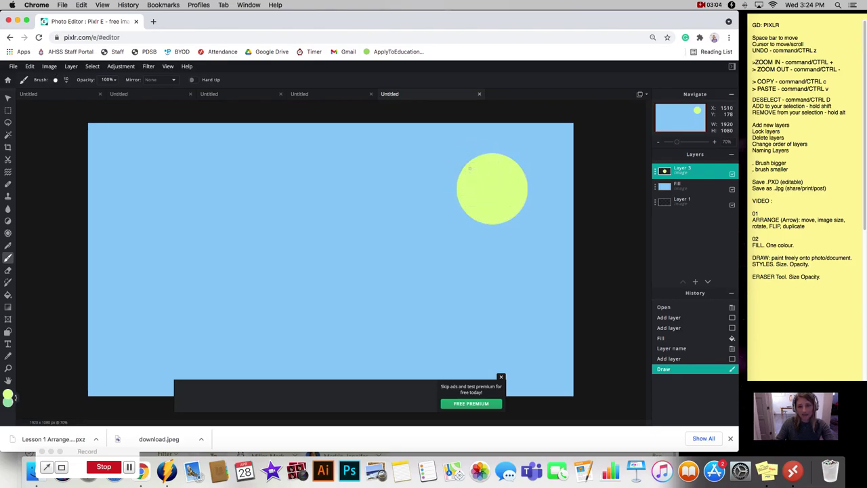
pyautogui.moveTo(468, 164); pyautogui.dragTo(448, 142)
pyautogui.moveTo(439, 177)
pyautogui.mouseDown()
pyautogui.moveTo(443, 208)
pyautogui.moveTo(464, 231)
pyautogui.moveTo(501, 222)
pyautogui.moveTo(505, 242)
pyautogui.mouseUp()
pyautogui.moveTo(519, 212); pyautogui.dragTo(536, 223)
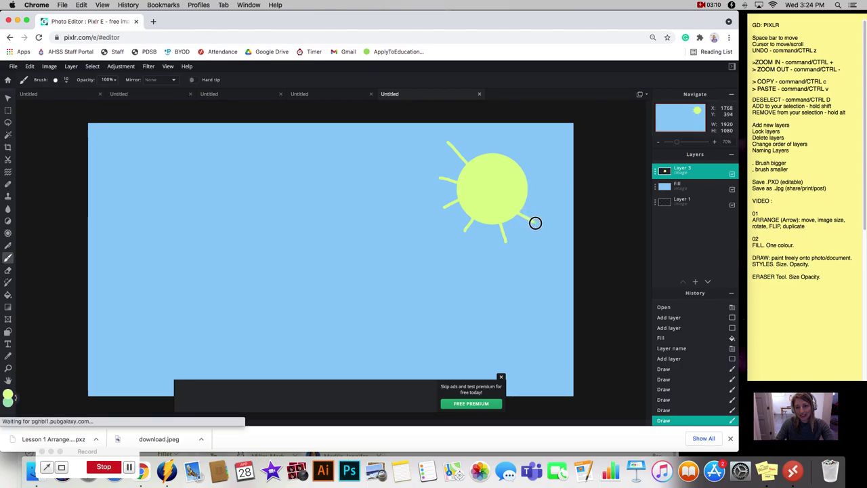
pyautogui.moveTo(527, 181)
pyautogui.mouseDown()
pyautogui.moveTo(546, 179)
pyautogui.moveTo(524, 148)
pyautogui.moveTo(492, 136)
pyautogui.mouseUp()
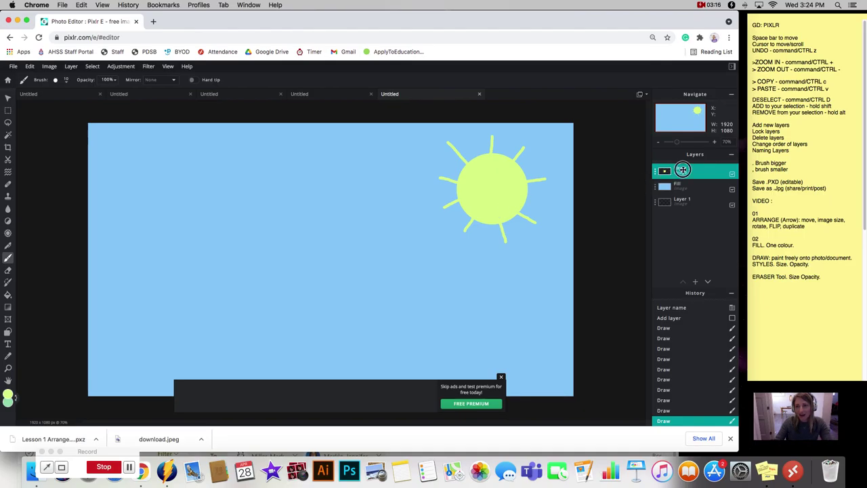
# Rename the sun's Layer 3 to 'hard brush'
pyautogui.click(663, 172)
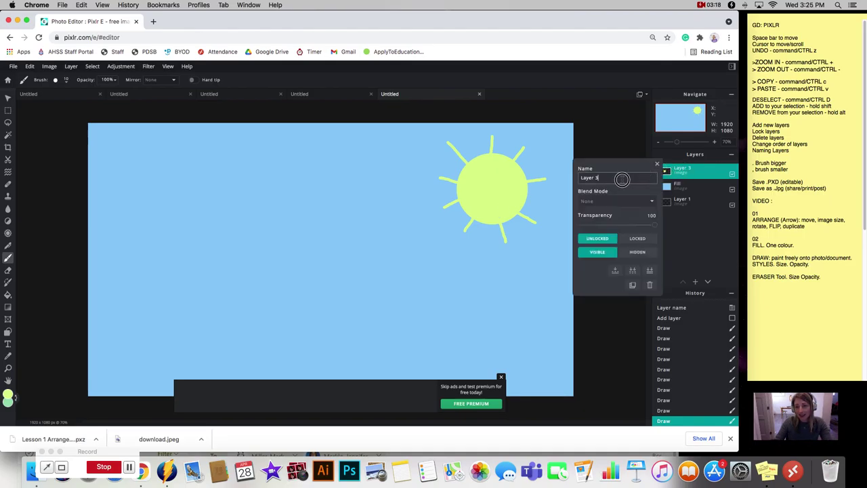
pyautogui.write('hard brush')
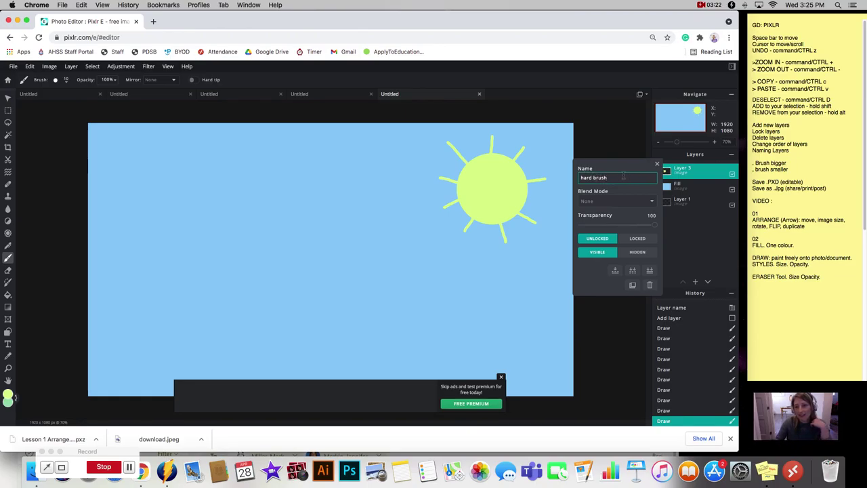
pyautogui.press('Return')
pyautogui.click(657, 164)
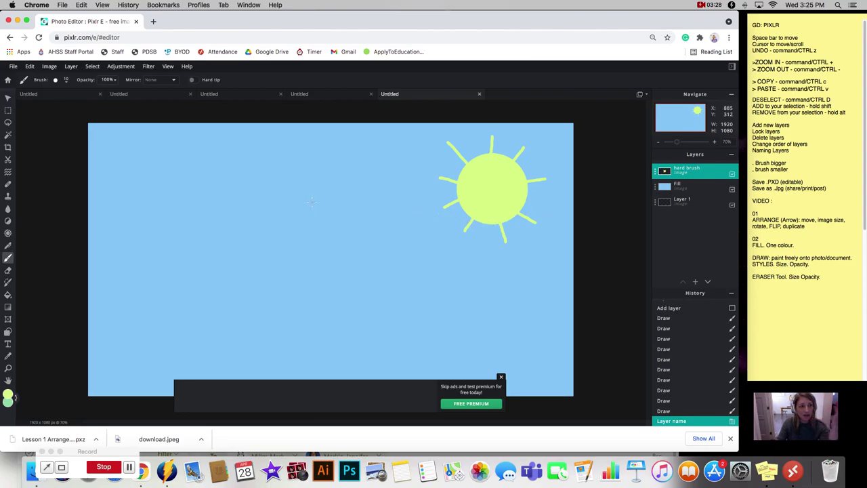
# Set the brush softness to 77% and size to about 290px
pyautogui.click(66, 81)
pyautogui.moveTo(59, 127); pyautogui.dragTo(109, 127)
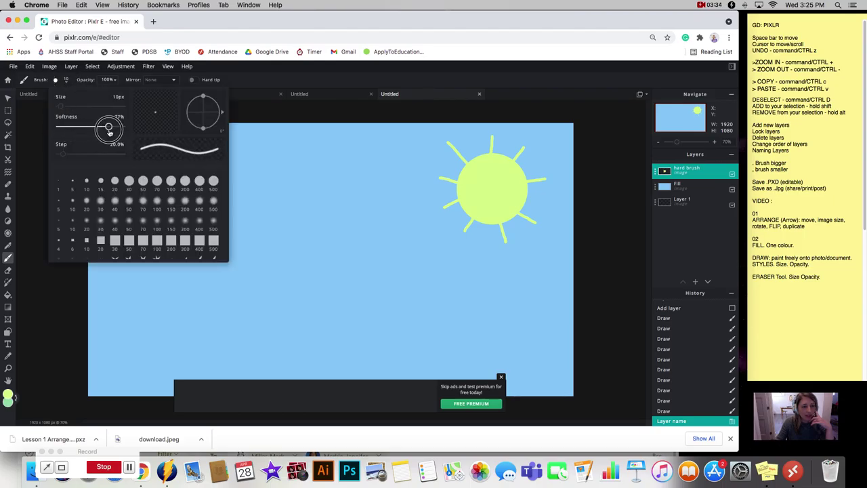
pyautogui.moveTo(60, 107); pyautogui.dragTo(92, 109)
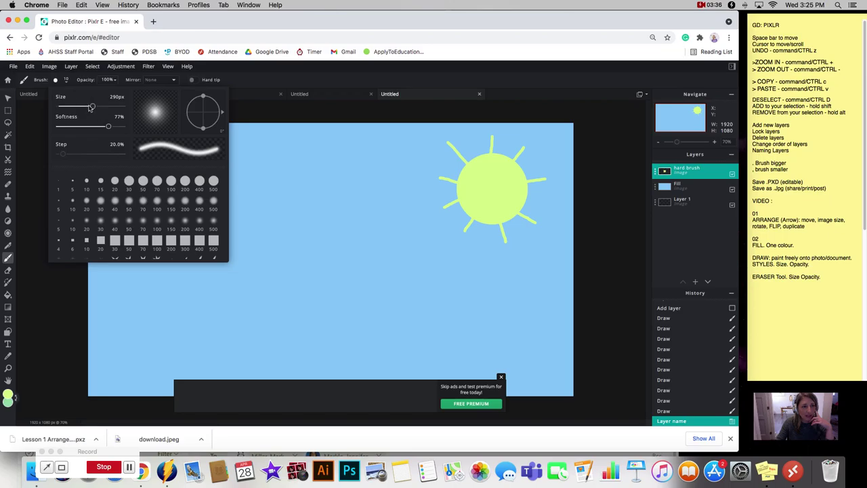
pyautogui.click(251, 79)
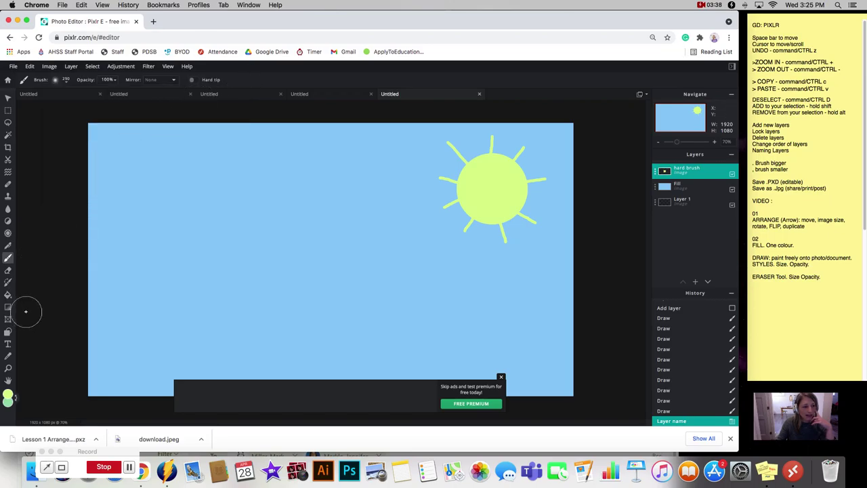
# Change the paint colour from yellow-green to white
pyautogui.click(9, 397)
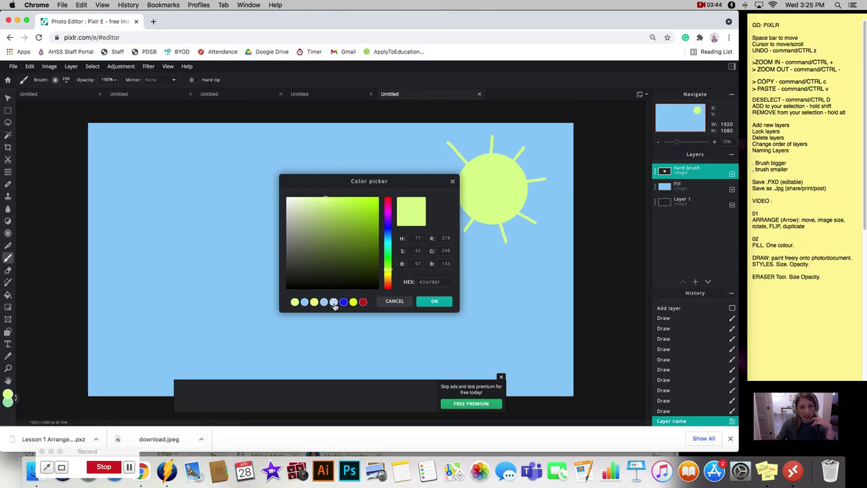
pyautogui.click(287, 198)
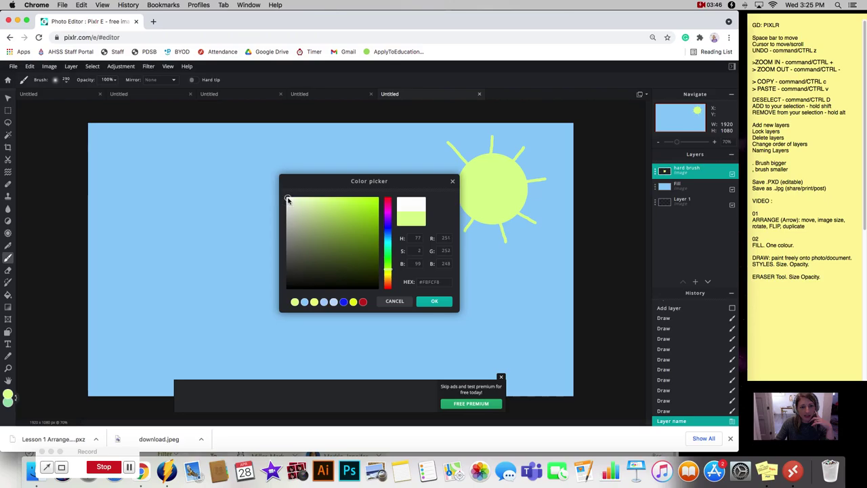
pyautogui.click(434, 302)
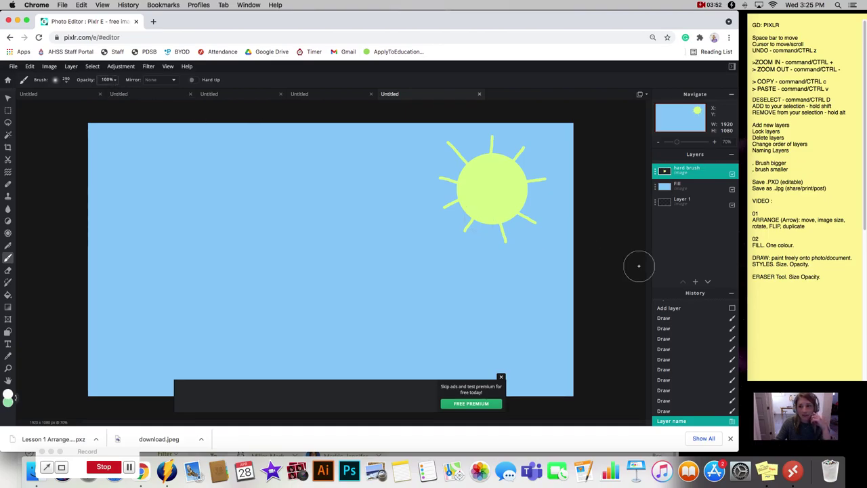
# Add a new empty layer for the clouds and set brush opacity to 55%
pyautogui.click(696, 284)
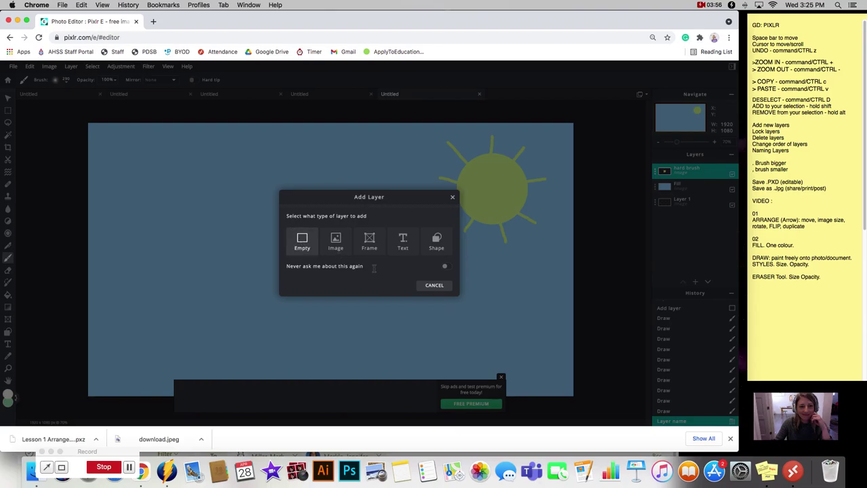
pyautogui.click(302, 242)
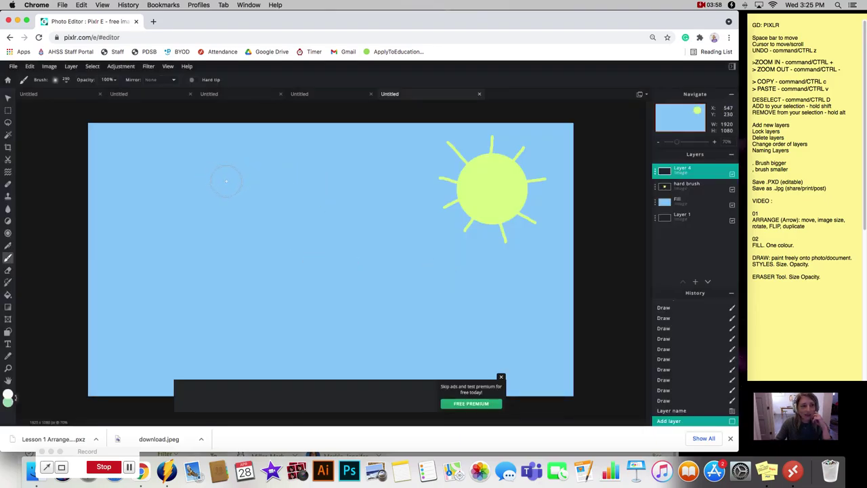
pyautogui.click(109, 79)
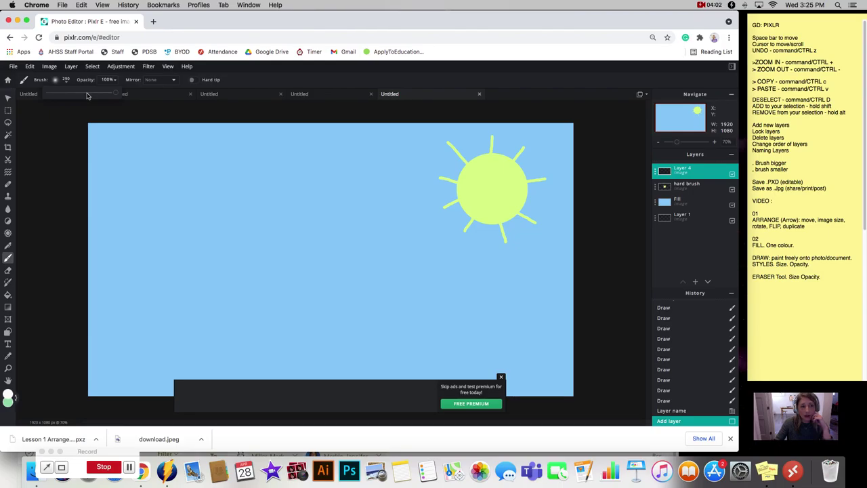
pyautogui.click(87, 94)
# Paint a soft white cloud mid-sky and a second puff on the left
pyautogui.moveTo(411, 174)
pyautogui.mouseDown()
pyautogui.moveTo(392, 163)
pyautogui.moveTo(374, 175)
pyautogui.moveTo(322, 183)
pyautogui.moveTo(355, 191)
pyautogui.moveTo(375, 210)
pyautogui.moveTo(413, 214)
pyautogui.moveTo(439, 210)
pyautogui.moveTo(436, 193)
pyautogui.moveTo(400, 183)
pyautogui.moveTo(423, 175)
pyautogui.moveTo(477, 188)
pyautogui.moveTo(449, 184)
pyautogui.moveTo(418, 151)
pyautogui.moveTo(377, 189)
pyautogui.moveTo(310, 176)
pyautogui.moveTo(355, 174)
pyautogui.moveTo(393, 154)
pyautogui.moveTo(475, 185)
pyautogui.moveTo(466, 193)
pyautogui.moveTo(386, 188)
pyautogui.moveTo(365, 175)
pyautogui.moveTo(355, 149)
pyautogui.moveTo(332, 188)
pyautogui.moveTo(356, 209)
pyautogui.moveTo(292, 192)
pyautogui.mouseUp()
pyautogui.moveTo(158, 199)
pyautogui.mouseDown()
pyautogui.moveTo(119, 216)
pyautogui.moveTo(183, 222)
pyautogui.moveTo(244, 211)
pyautogui.moveTo(191, 201)
pyautogui.moveTo(192, 174)
pyautogui.moveTo(155, 203)
pyautogui.moveTo(231, 201)
pyautogui.moveTo(157, 202)
pyautogui.moveTo(179, 212)
pyautogui.mouseUp()
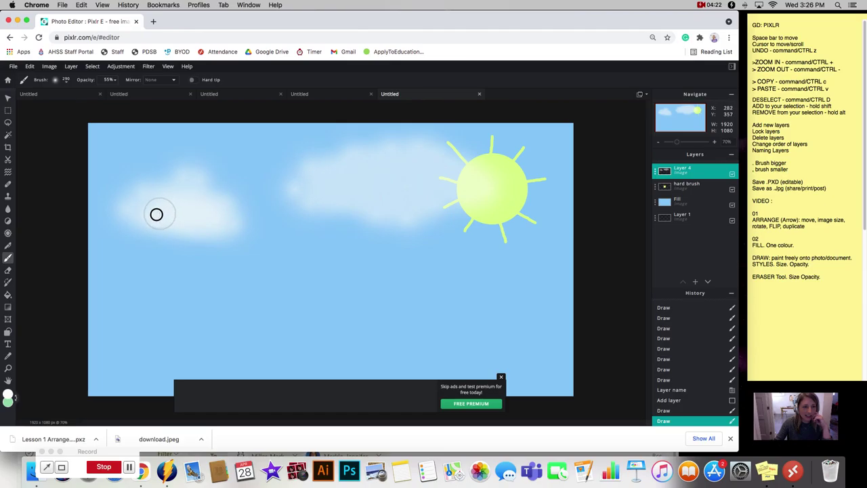
pyautogui.moveTo(372, 182)
pyautogui.mouseDown()
pyautogui.moveTo(341, 175)
pyautogui.moveTo(380, 194)
pyautogui.moveTo(407, 198)
pyautogui.moveTo(405, 188)
pyautogui.moveTo(389, 183)
pyautogui.moveTo(386, 201)
pyautogui.moveTo(372, 188)
pyautogui.moveTo(421, 206)
pyautogui.moveTo(380, 191)
pyautogui.moveTo(448, 189)
pyautogui.moveTo(407, 183)
pyautogui.moveTo(378, 193)
pyautogui.moveTo(347, 182)
pyautogui.moveTo(380, 180)
pyautogui.mouseUp()
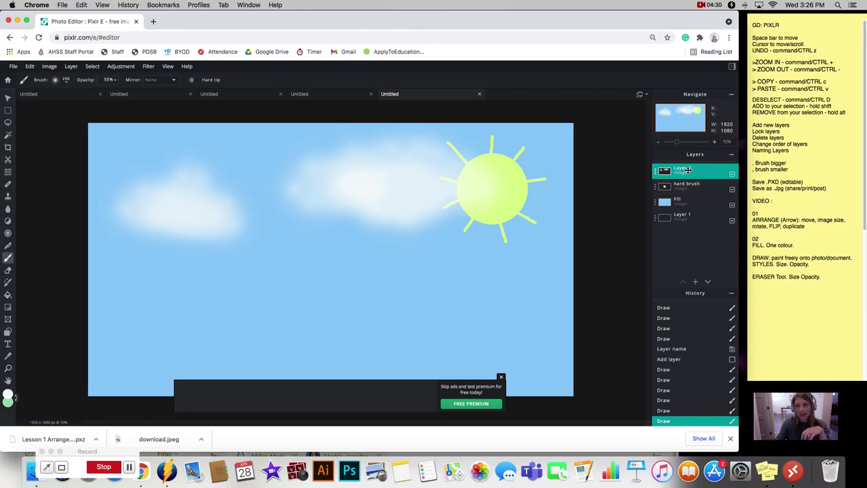
# Rename the cloud layer Layer 4 to 'soft brush' and dismiss the advert
pyautogui.click(658, 176)
pyautogui.click(618, 178)
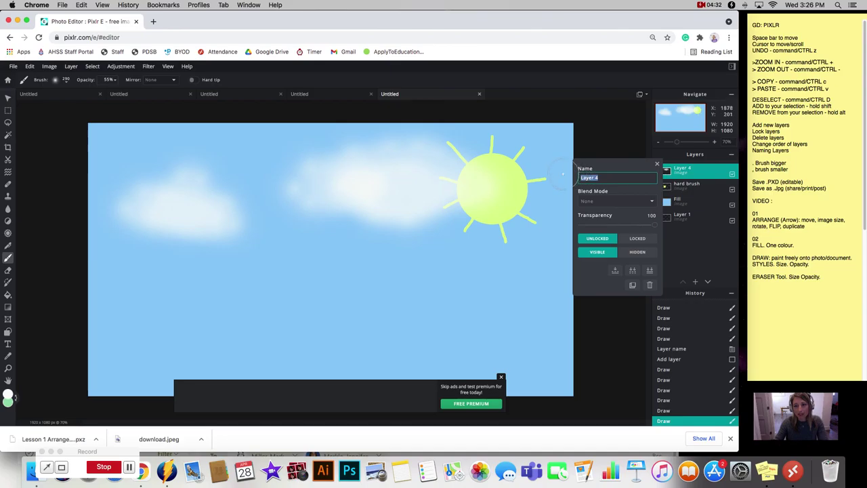
pyautogui.write('soft brush')
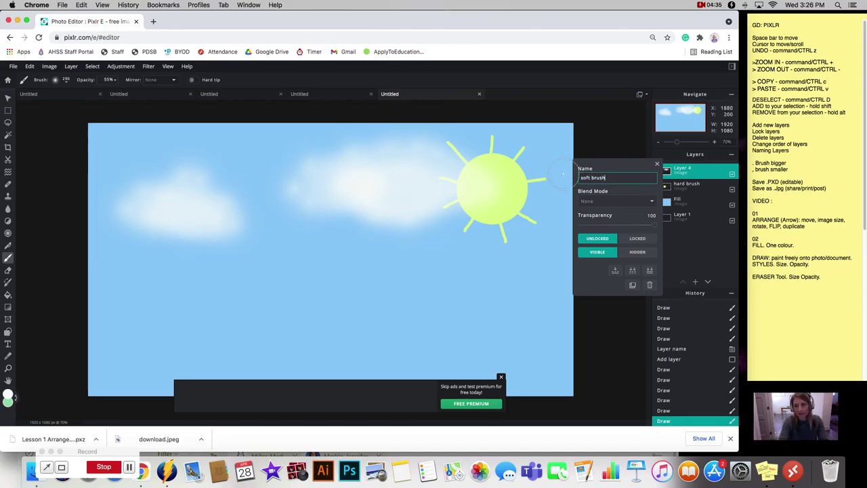
pyautogui.press('Return')
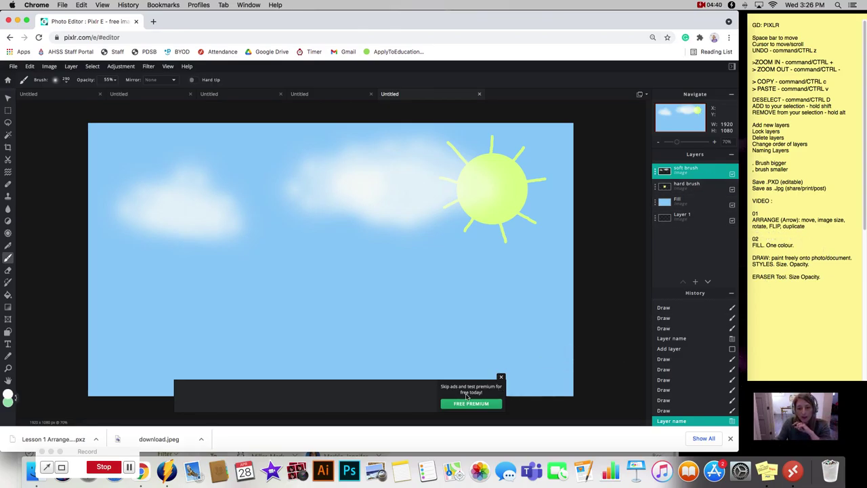
pyautogui.click(502, 377)
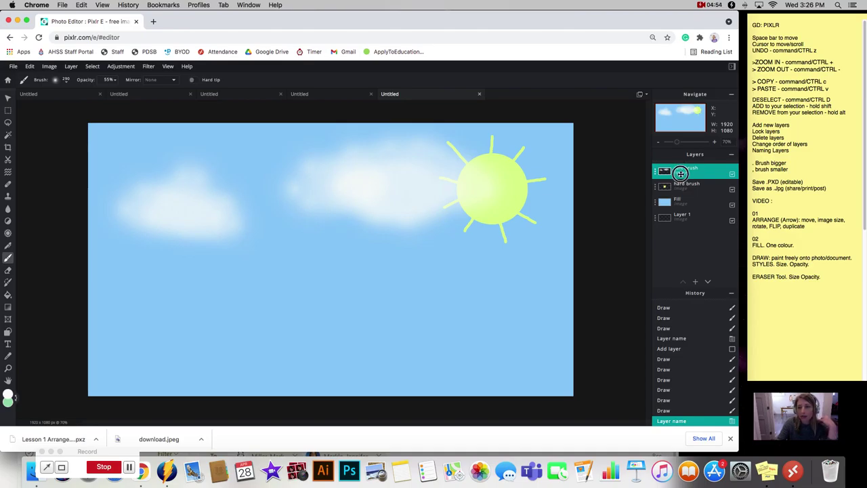
# Drag the soft brush cloud layer below the hard brush sun layer
pyautogui.moveTo(681, 170); pyautogui.dragTo(684, 191)
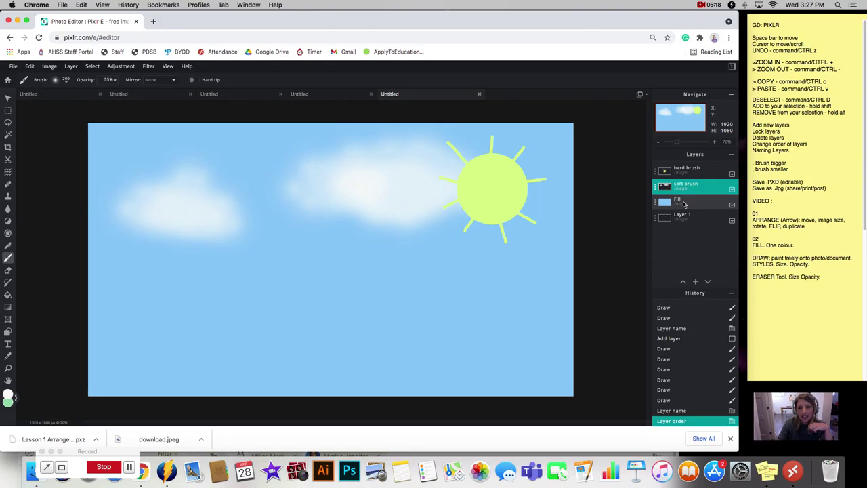
# On the hard brush layer, set up the Eraser with 0% softness at its smallest size
pyautogui.click(683, 171)
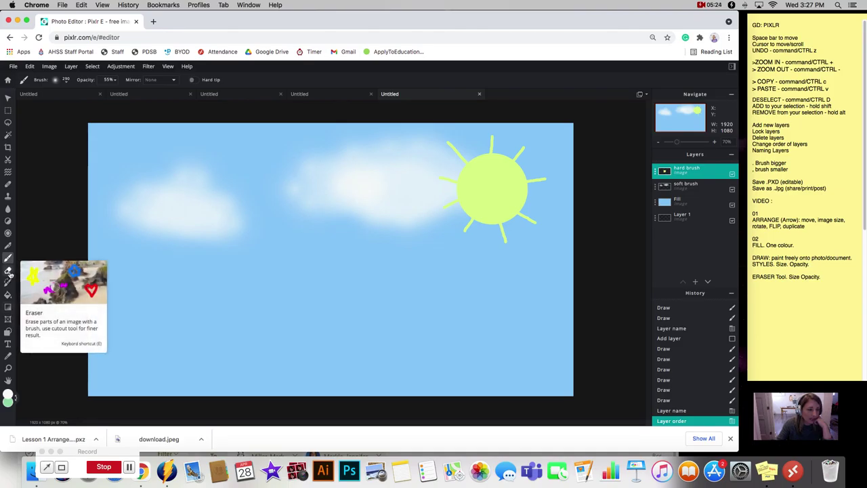
pyautogui.click(9, 272)
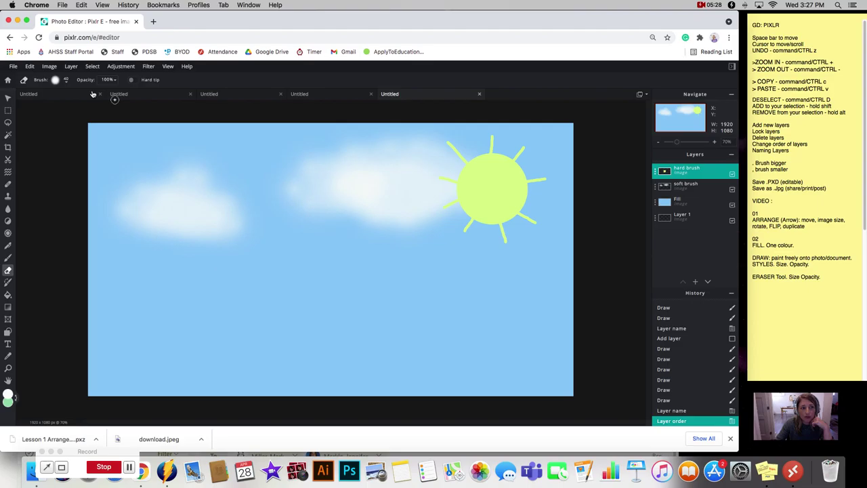
pyautogui.click(67, 84)
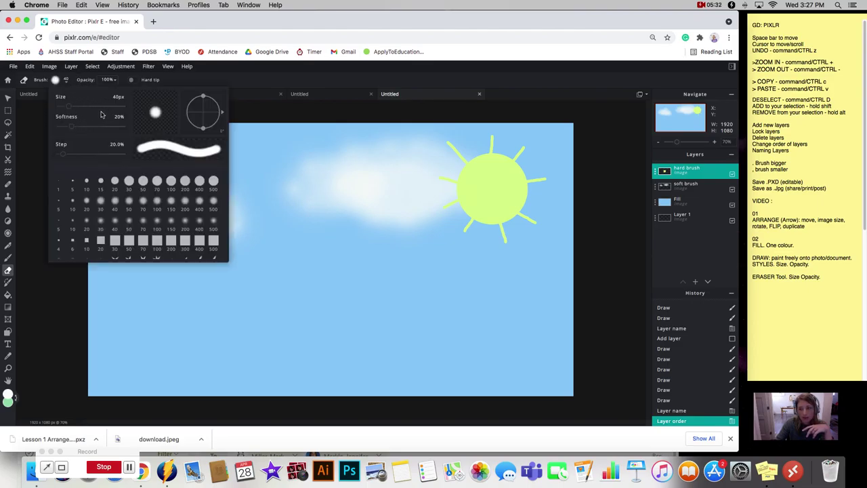
pyautogui.moveTo(71, 127); pyautogui.dragTo(59, 127)
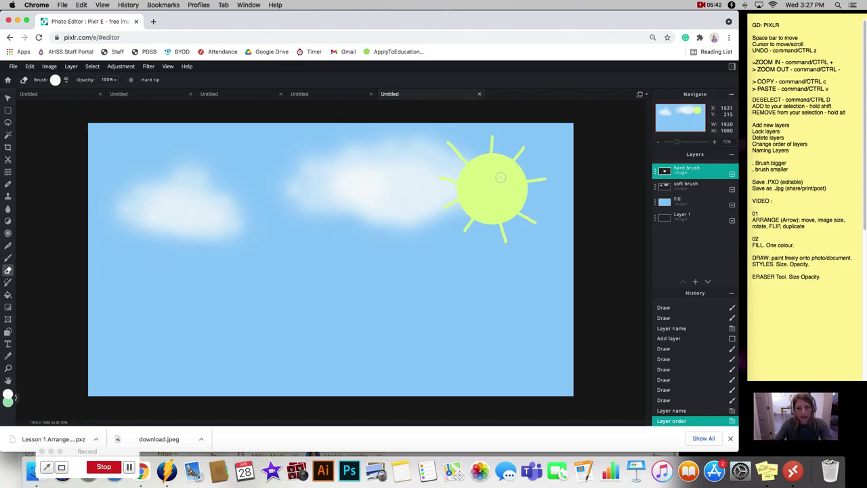
pyautogui.press('[')
pyautogui.press('[')
pyautogui.press('[')
pyautogui.press('[')
pyautogui.press('[')
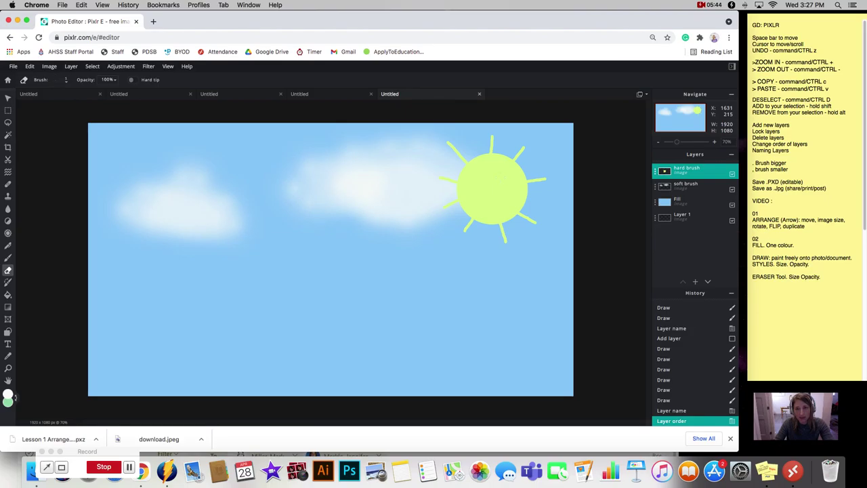
# Enlarge the eraser to size 21 and erase an eye into the sun
pyautogui.press(']')
pyautogui.press(']')
pyautogui.moveTo(502, 174)
pyautogui.mouseDown()
pyautogui.moveTo(481, 179)
pyautogui.moveTo(479, 202)
pyautogui.moveTo(525, 193)
pyautogui.mouseUp()
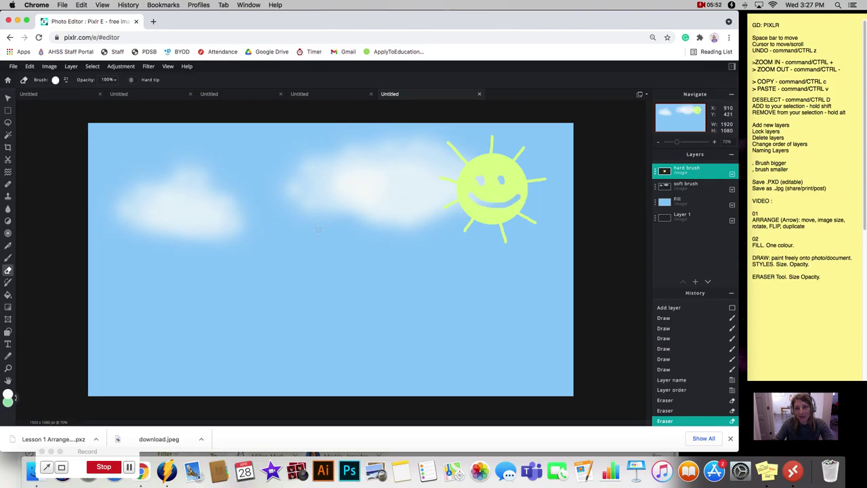